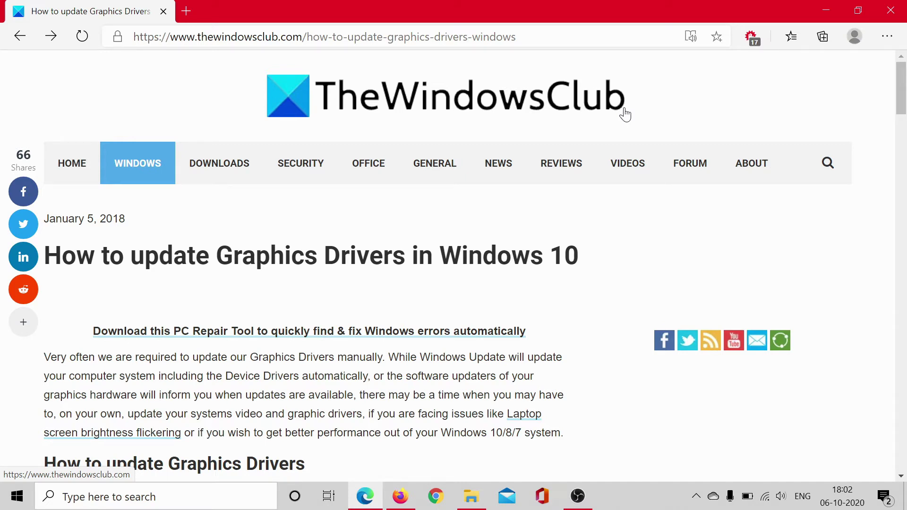
Launch Device Manager with devmgmt.msc and expand Display adapters.
key("super+r")
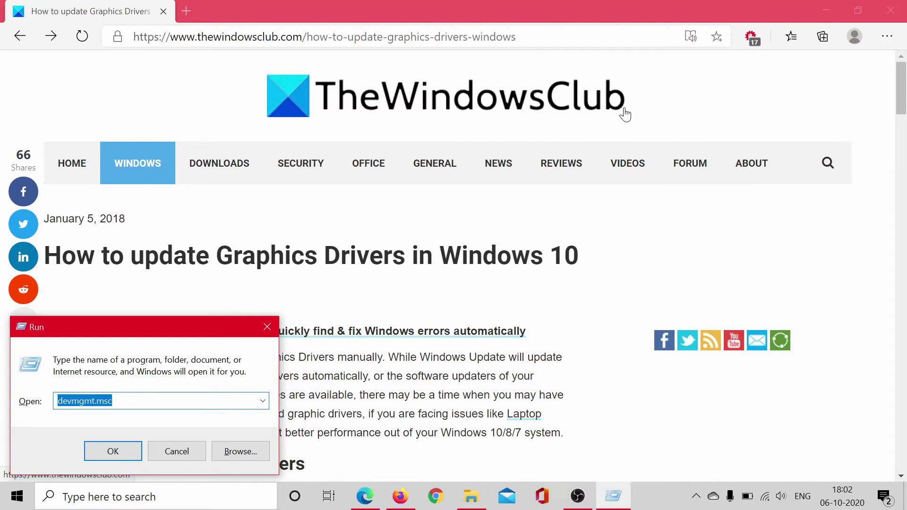
type("devmgmt.msc")
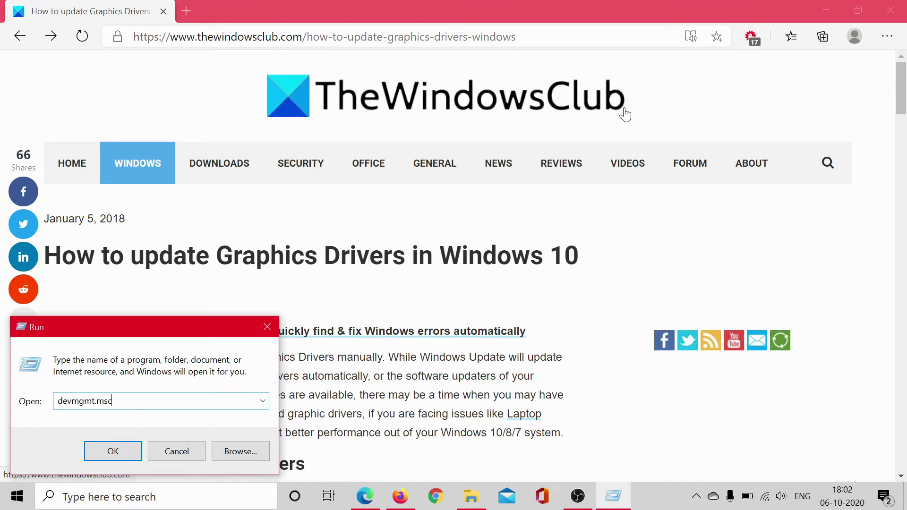
key("Return")
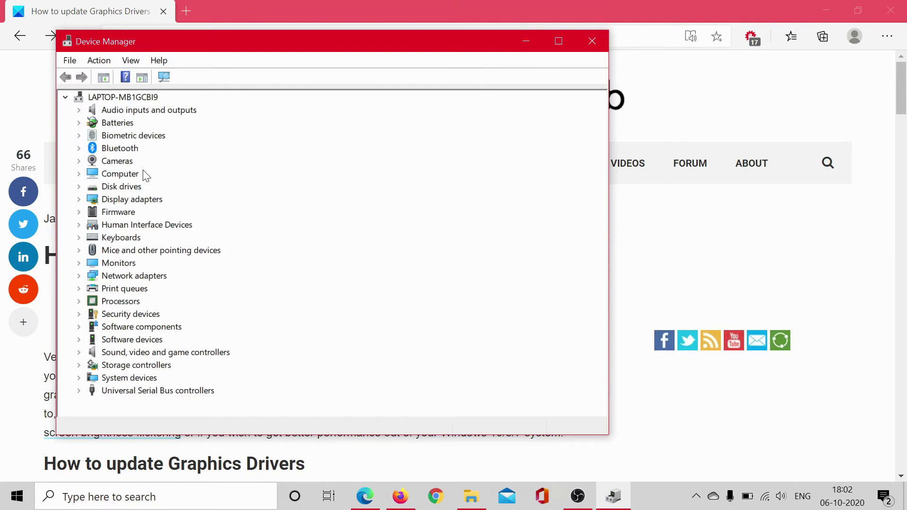
left_click(79, 201)
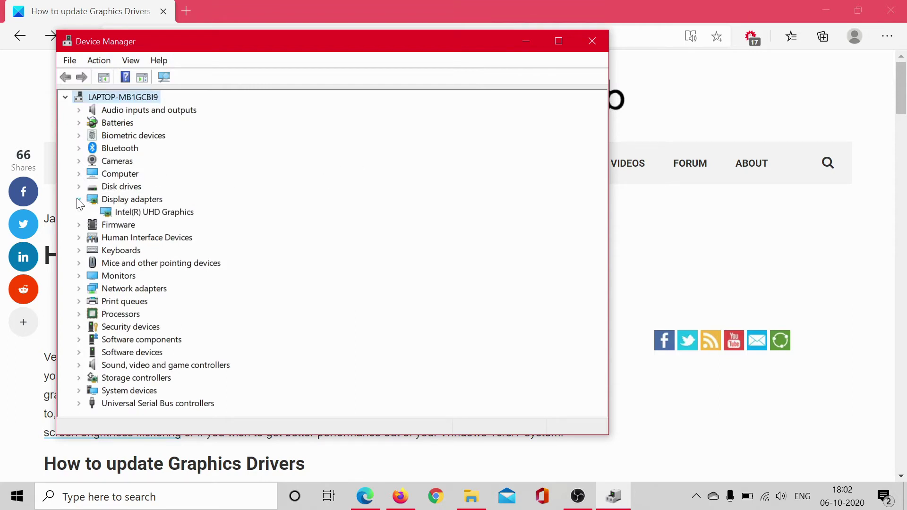
Auto-search for an Intel(R) UHD Graphics driver, find the best already installed, and close Device Manager.
right_click(152, 211)
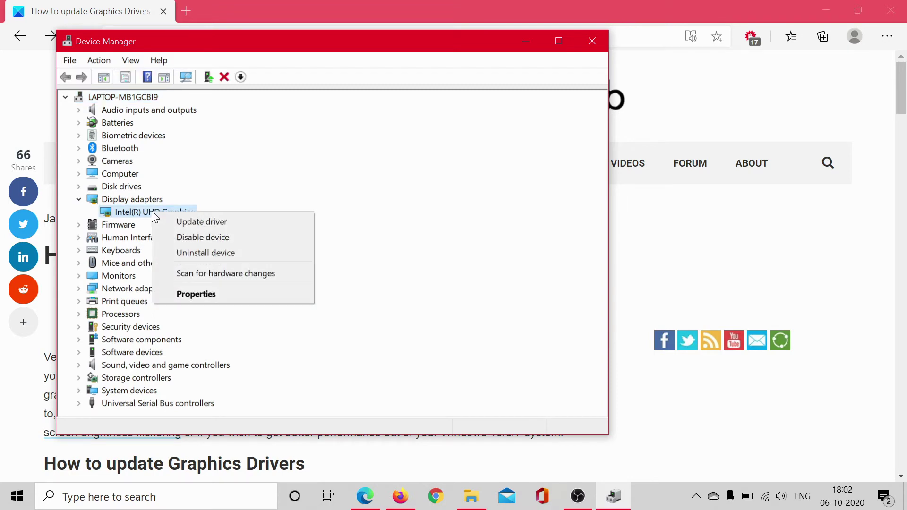
left_click(236, 222)
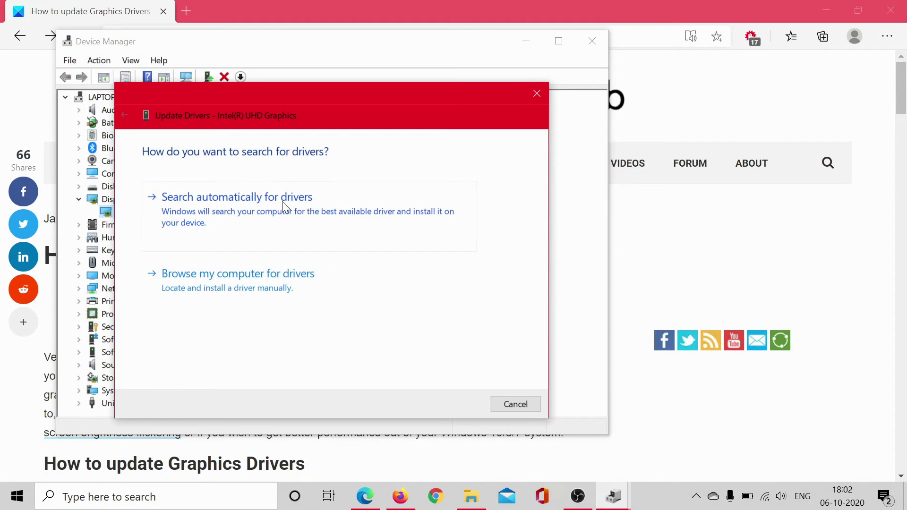
left_click(282, 204)
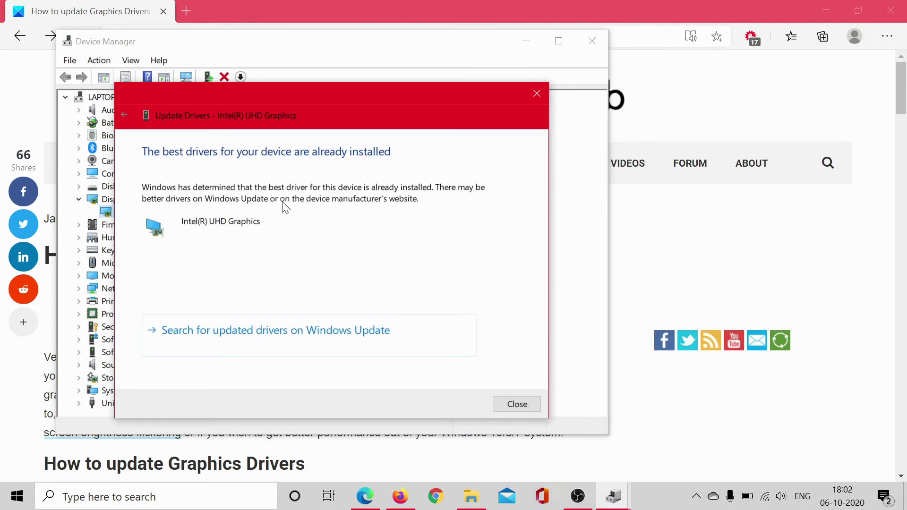
left_click(536, 92)
left_click(592, 41)
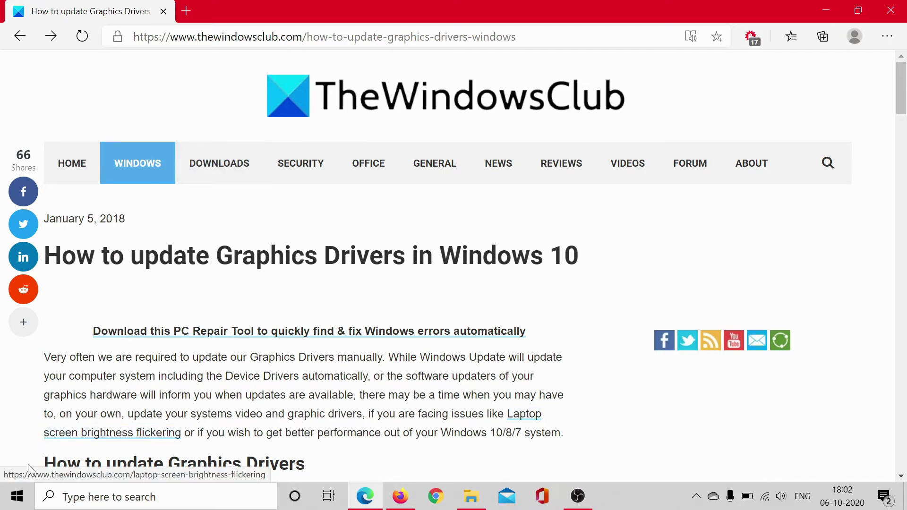
Retry the update check on the Windows Update page under Update & Security in Settings.
left_click(17, 499)
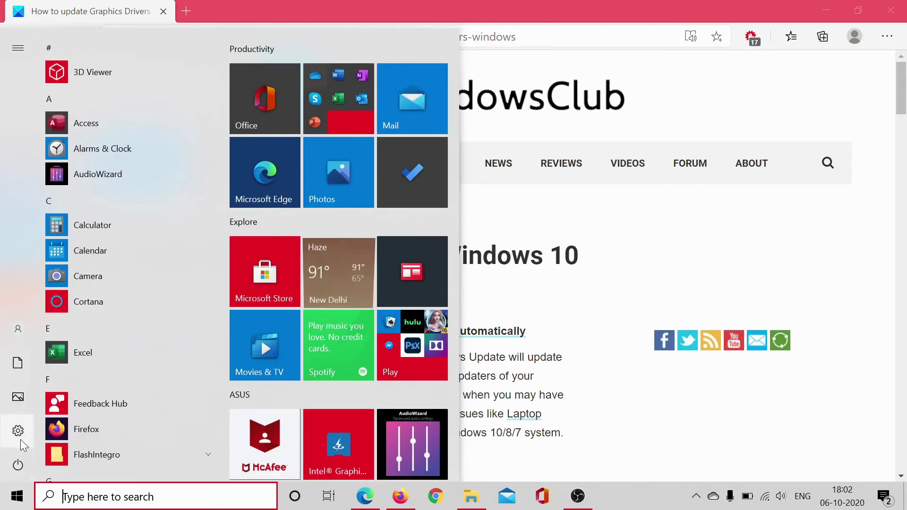
mouse_move(17, 430)
left_click(31, 438)
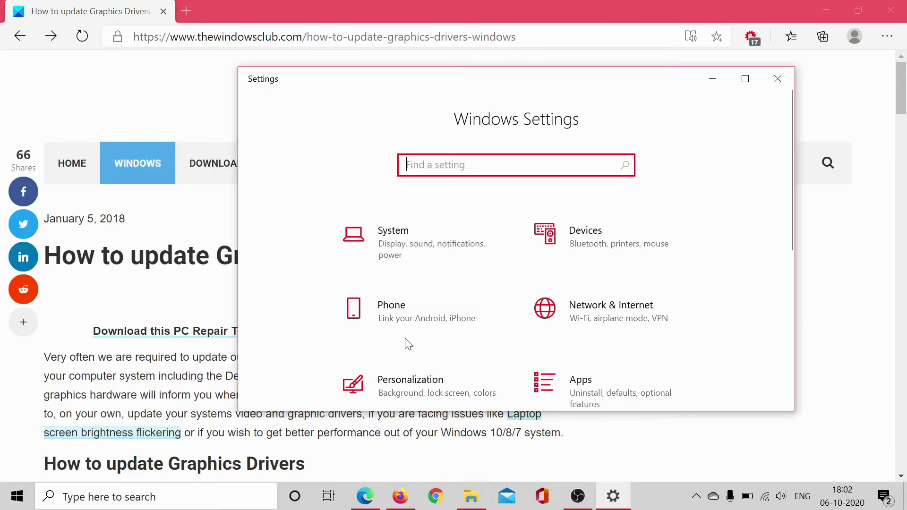
scroll(418, 340, "down", 5)
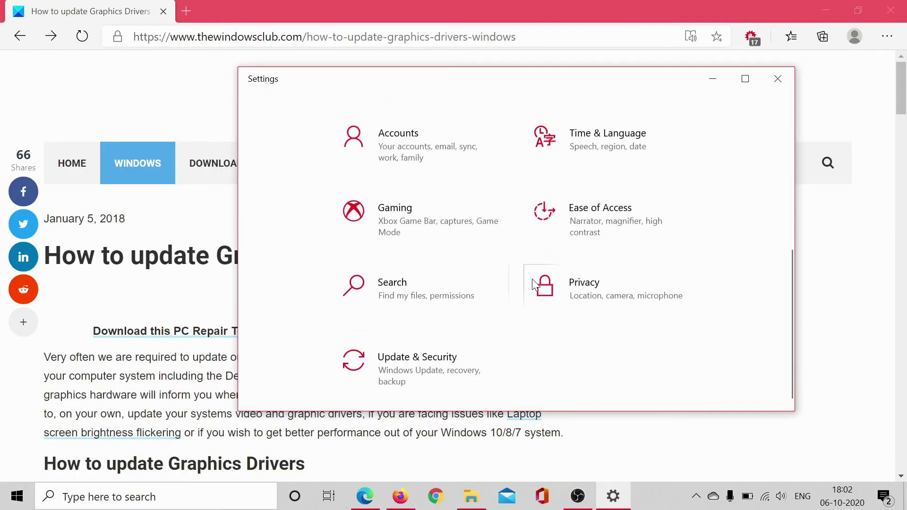
left_click(422, 369)
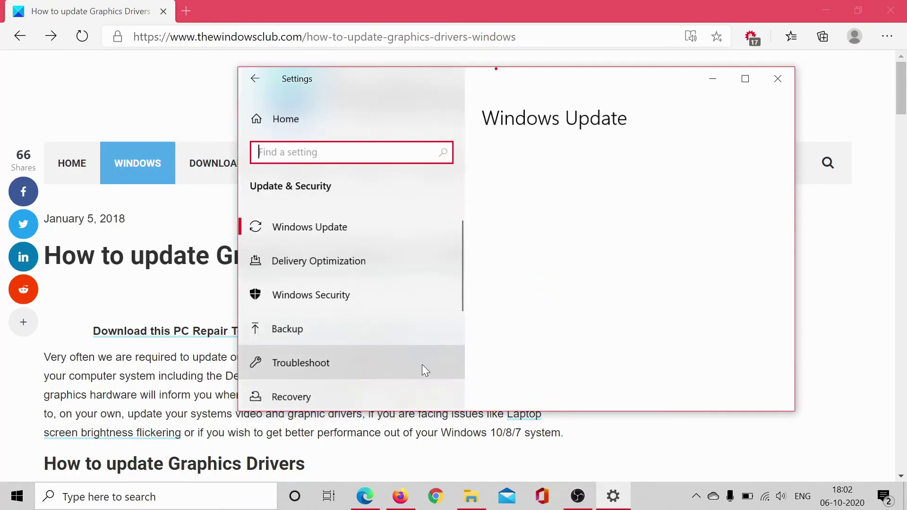
left_click(359, 228)
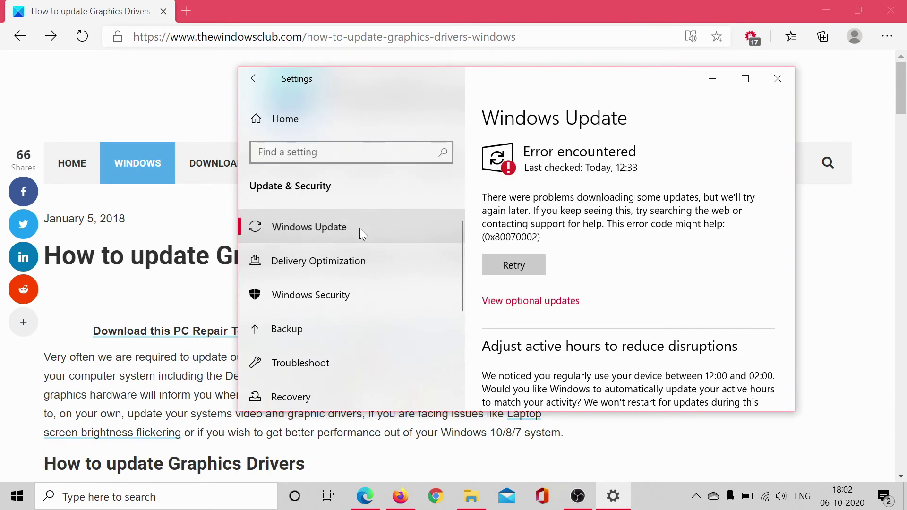
left_click(529, 268)
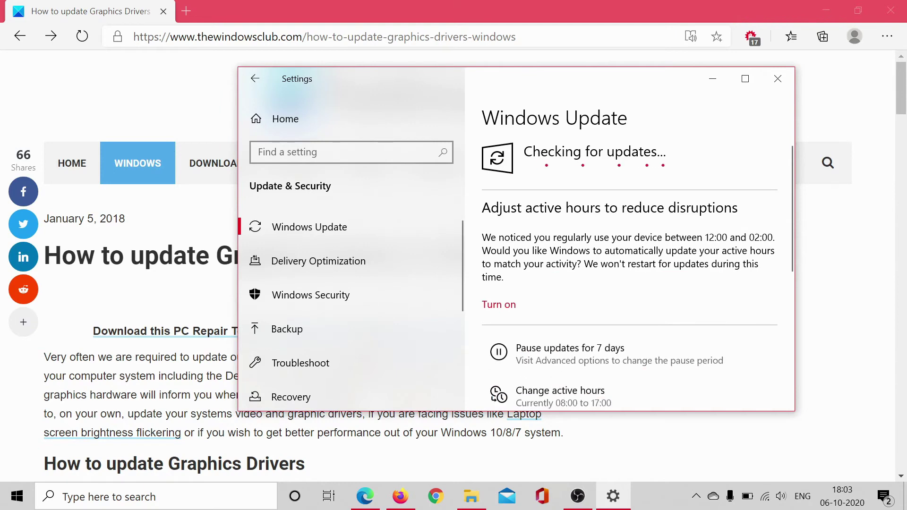
left_click(712, 78)
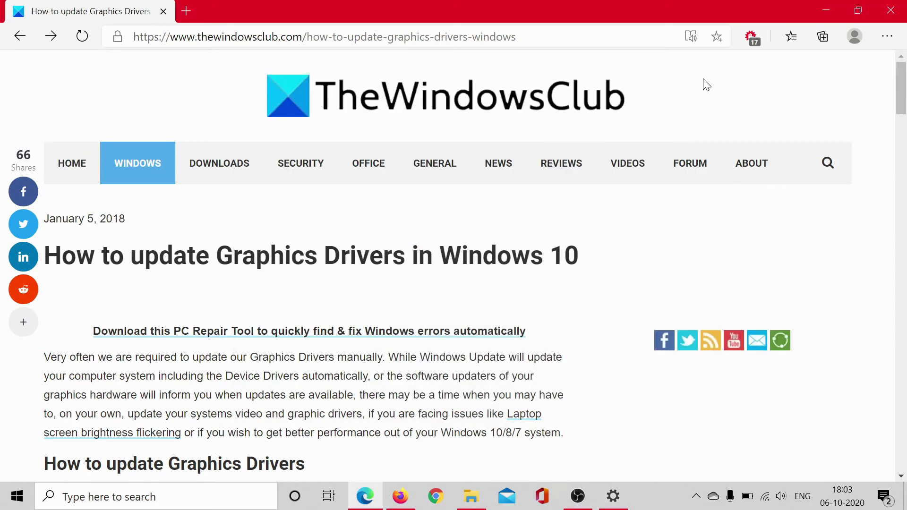